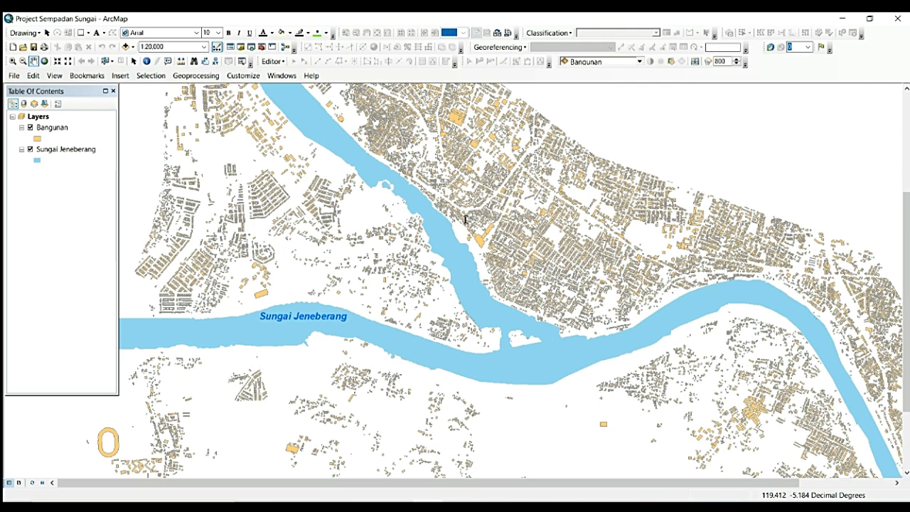
Try selecting the Sungai Jeneberang river polygon on the map and clear the selection
left_click(106, 63)
left_click(397, 348)
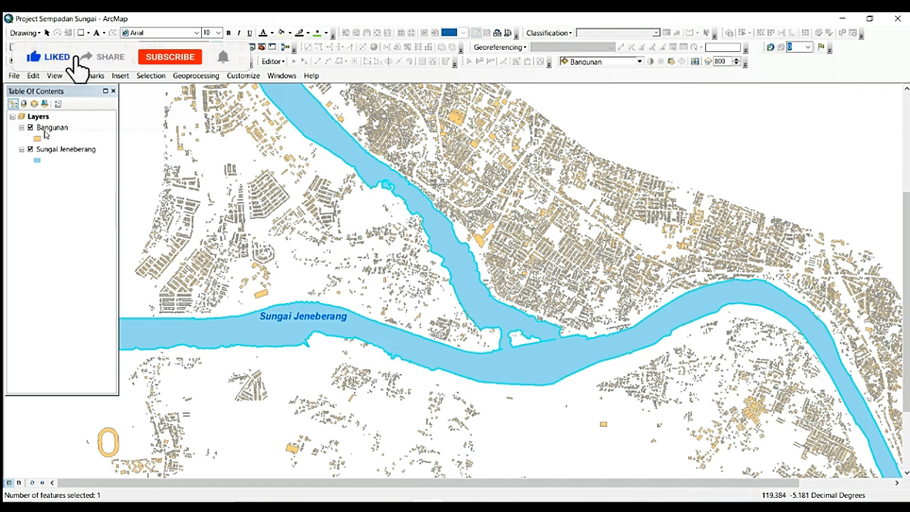
left_click(53, 127)
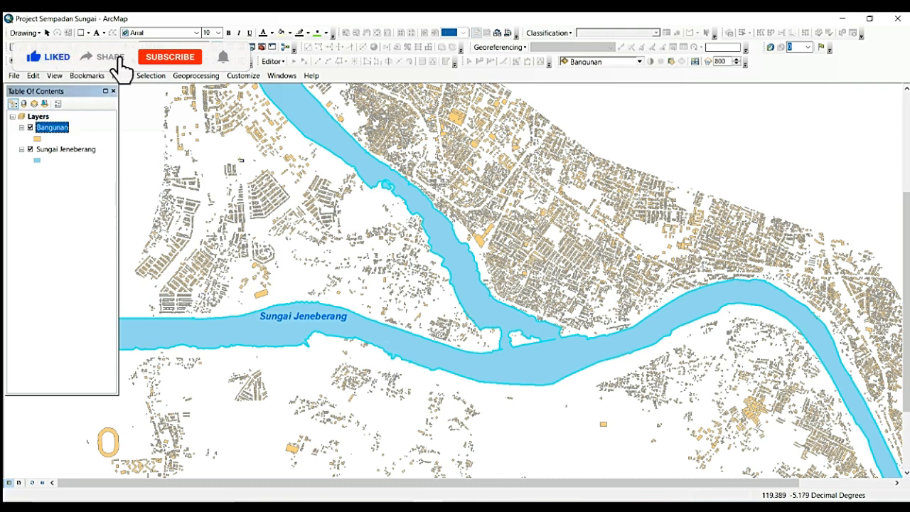
left_click(645, 148)
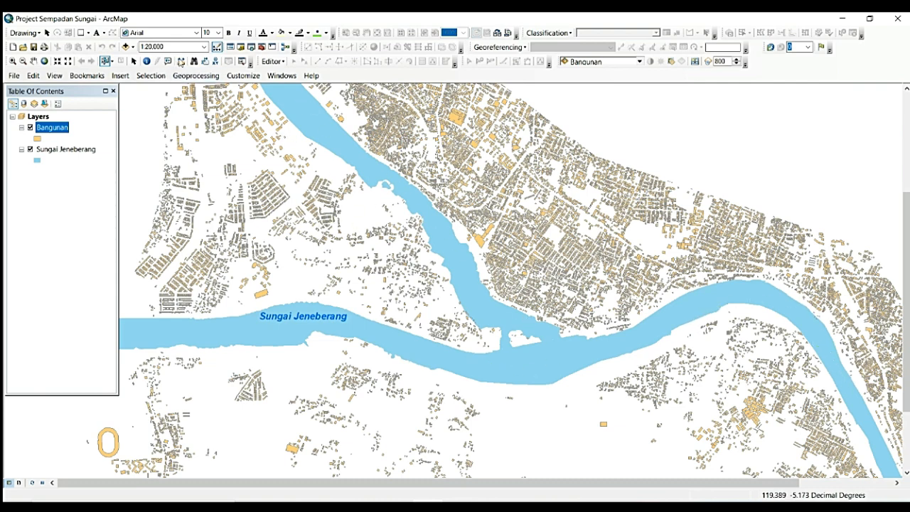
Start the Buffer geoprocessing tool with Sungai Jeneberang as the input features
left_click(195, 76)
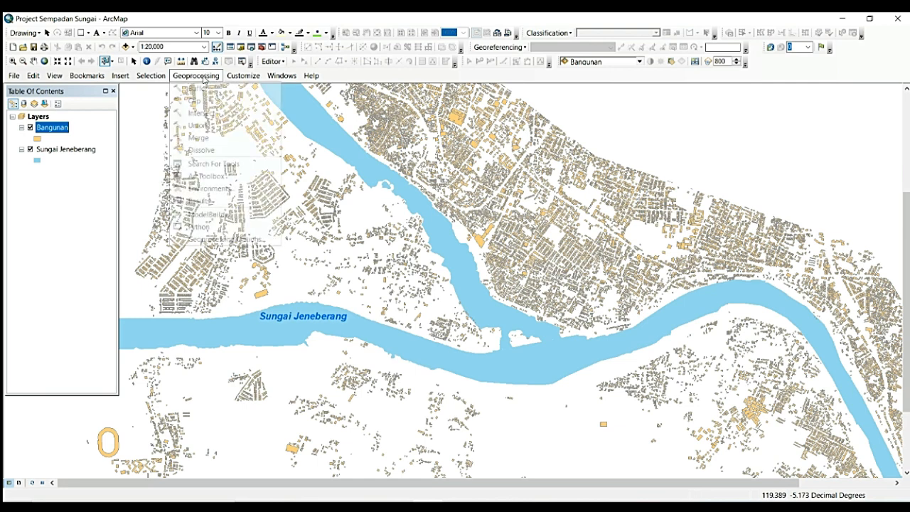
left_click(203, 77)
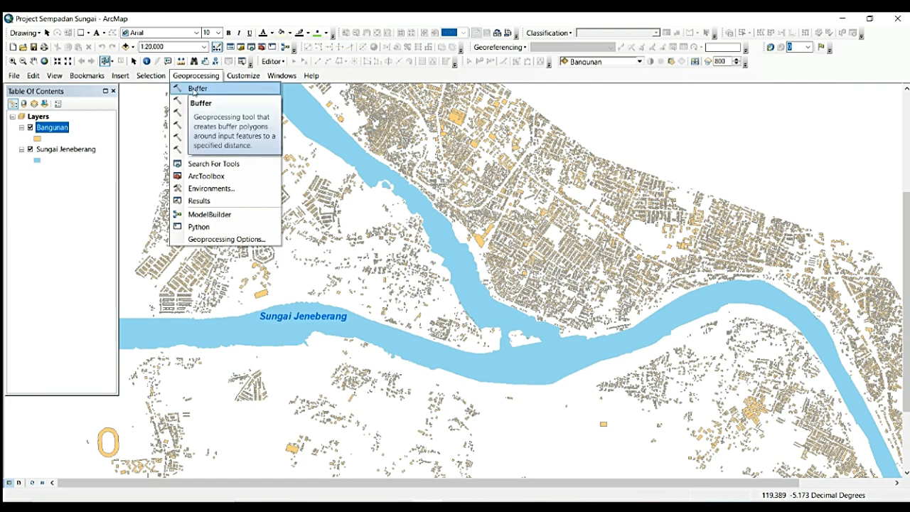
left_click(194, 90)
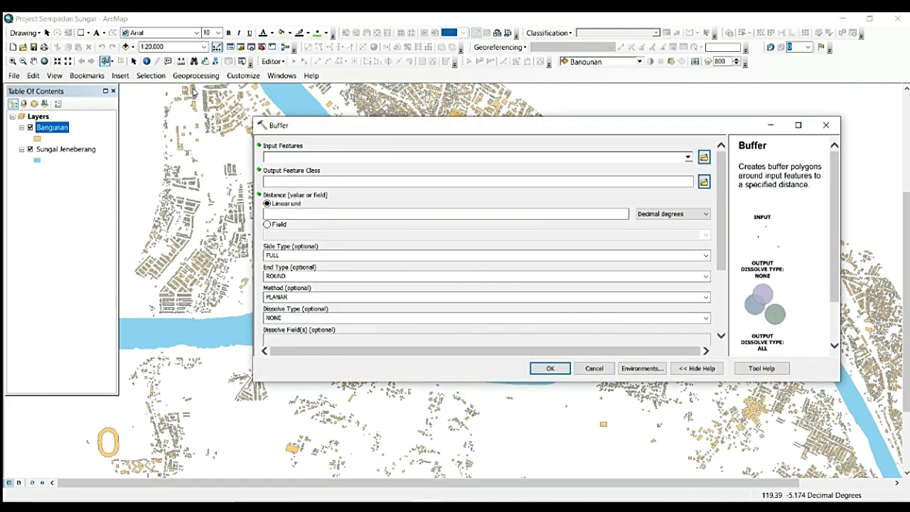
left_click(689, 158)
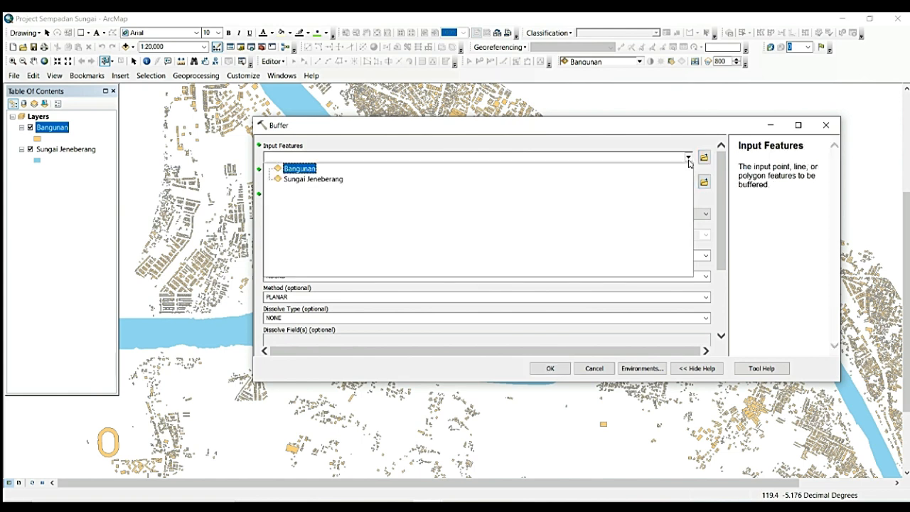
left_click(328, 182)
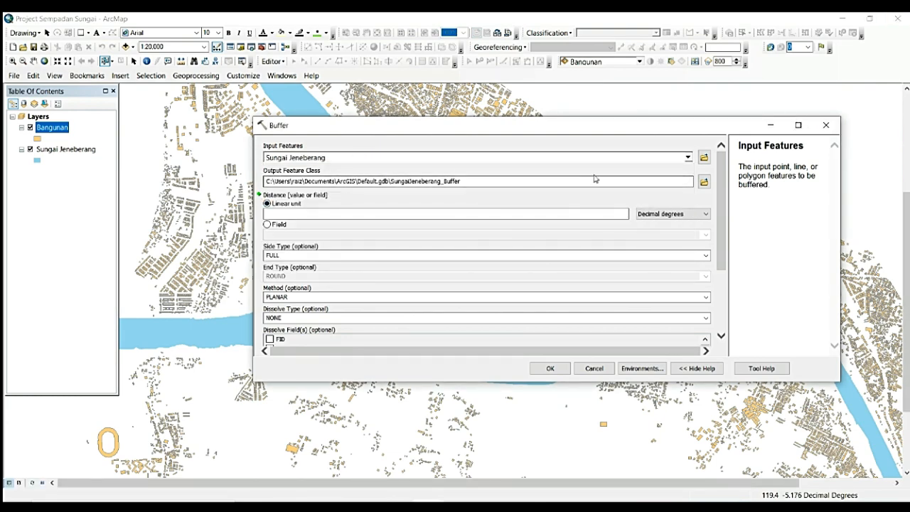
Set the buffer's output feature class to BufferSungai in the Sempadan Sungai folder
left_click(704, 182)
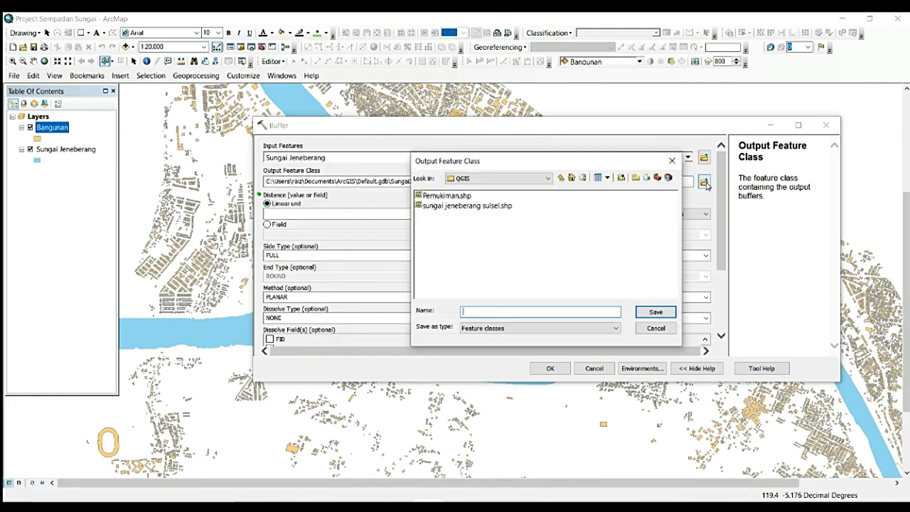
left_click(561, 178)
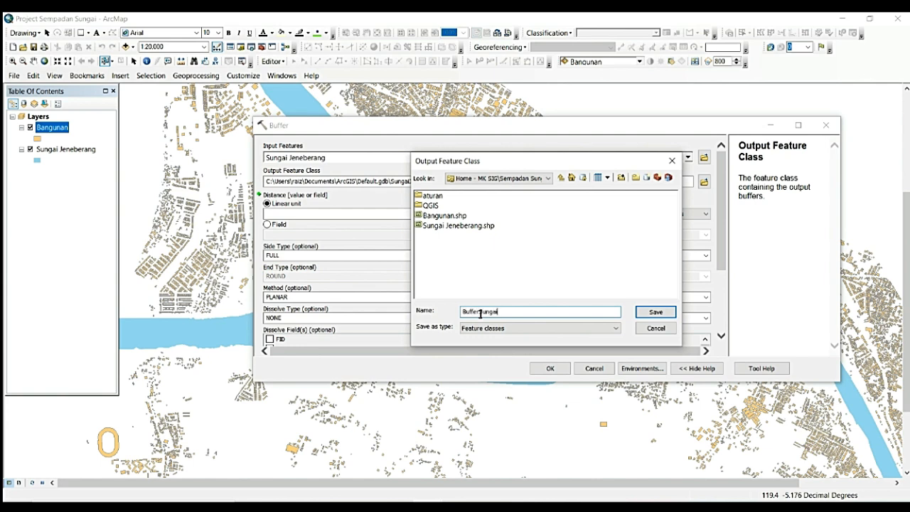
left_click(656, 312)
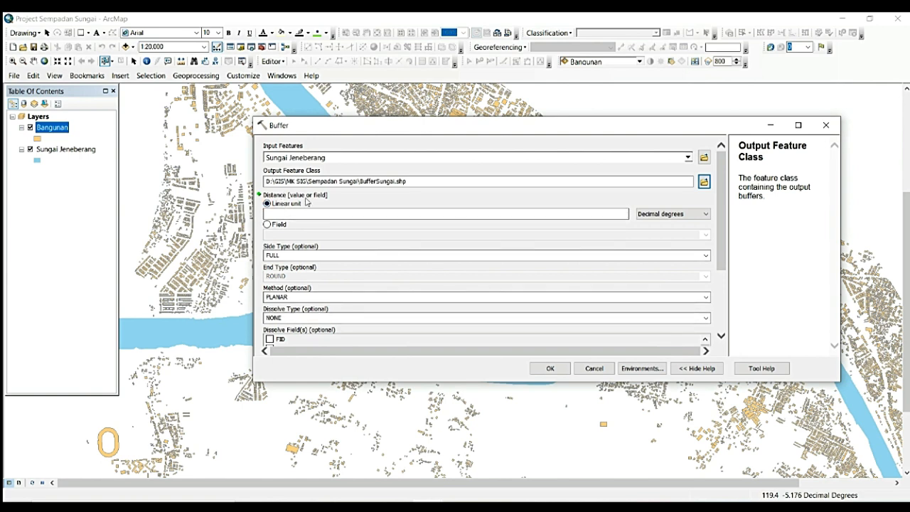
Set the buffer distance to a linear 100 Meters, review the remaining options and run the buffer
left_click(521, 213)
left_click(680, 214)
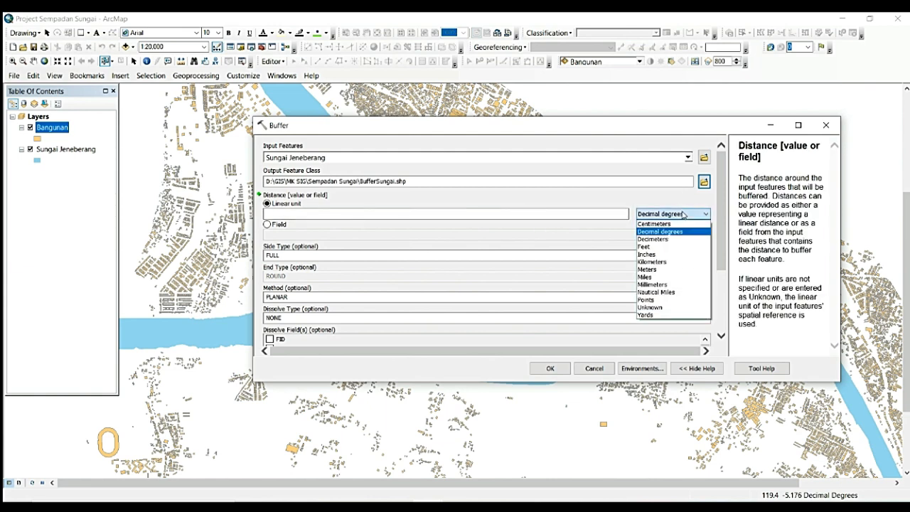
left_click(654, 271)
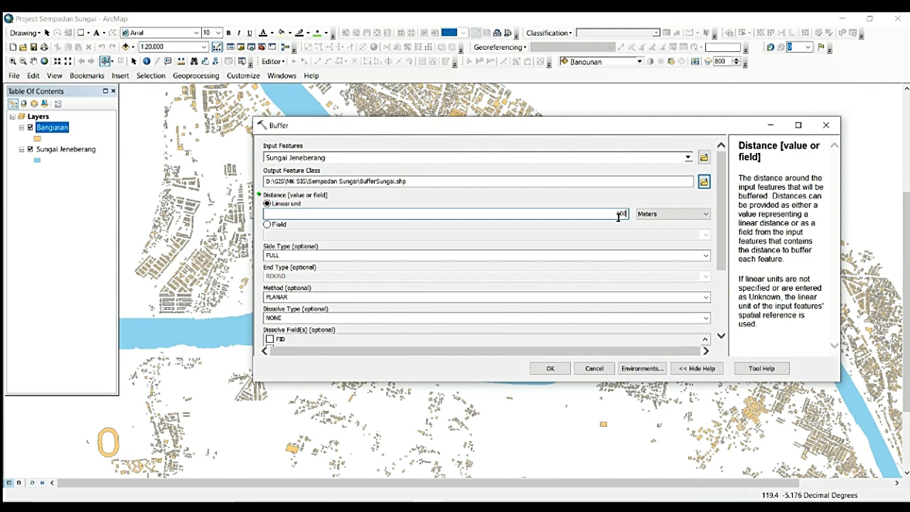
left_click_drag(722, 220, 734, 293)
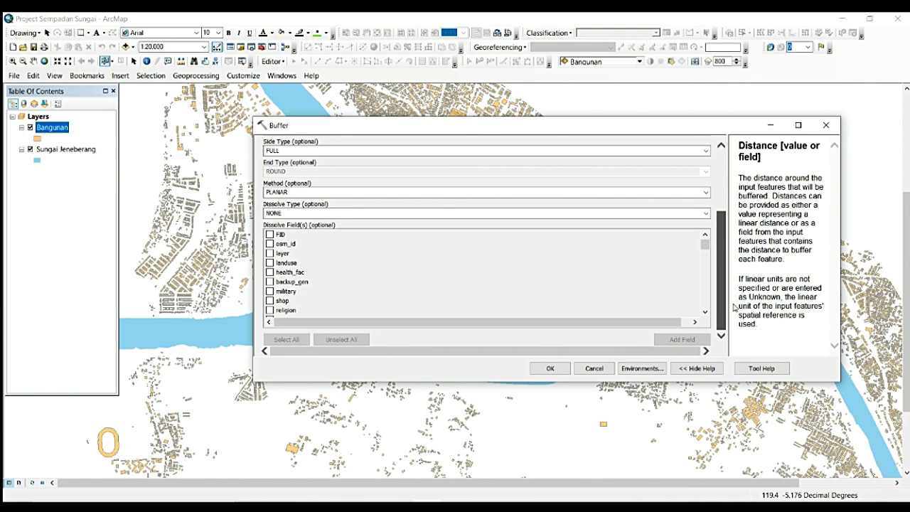
left_click_drag(729, 287, 723, 185)
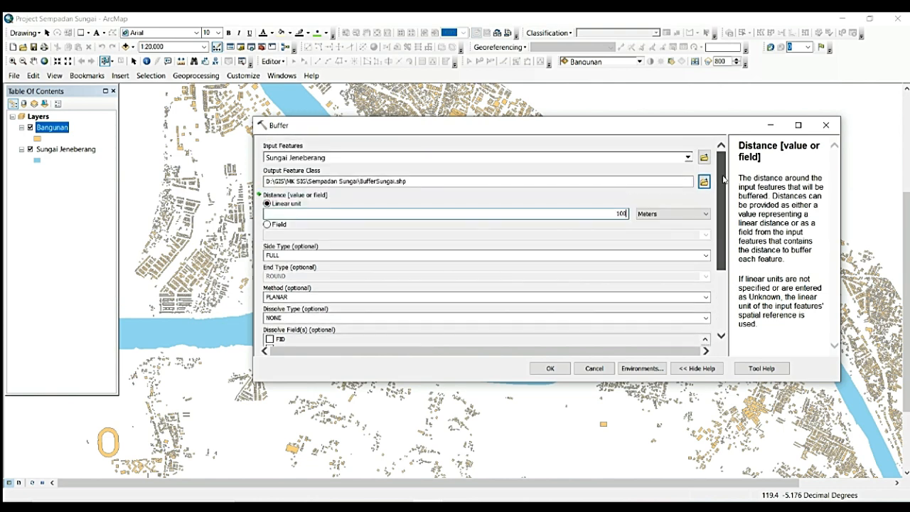
left_click_drag(725, 264, 732, 296)
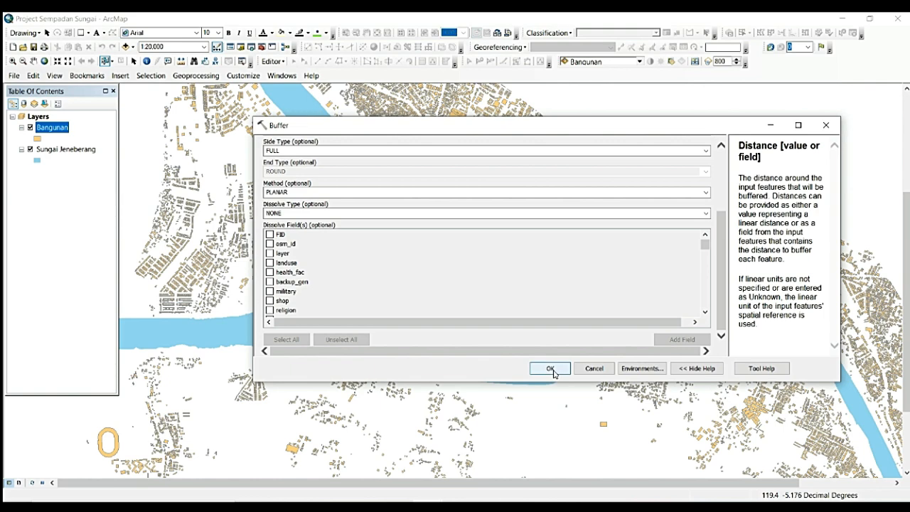
left_click(551, 369)
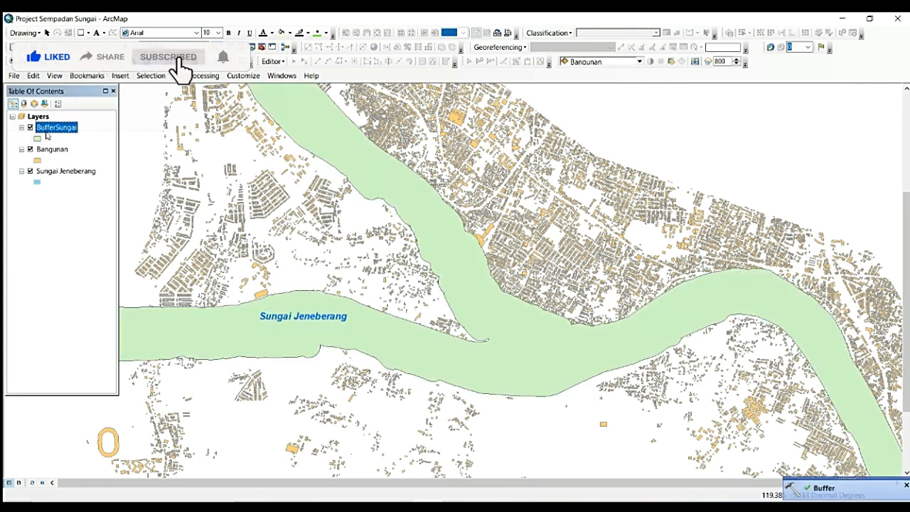
Move the BufferSungai layer beneath Sungai Jeneberang in the drawing order and hide the Bangunan layer
left_click_drag(53, 133, 62, 181)
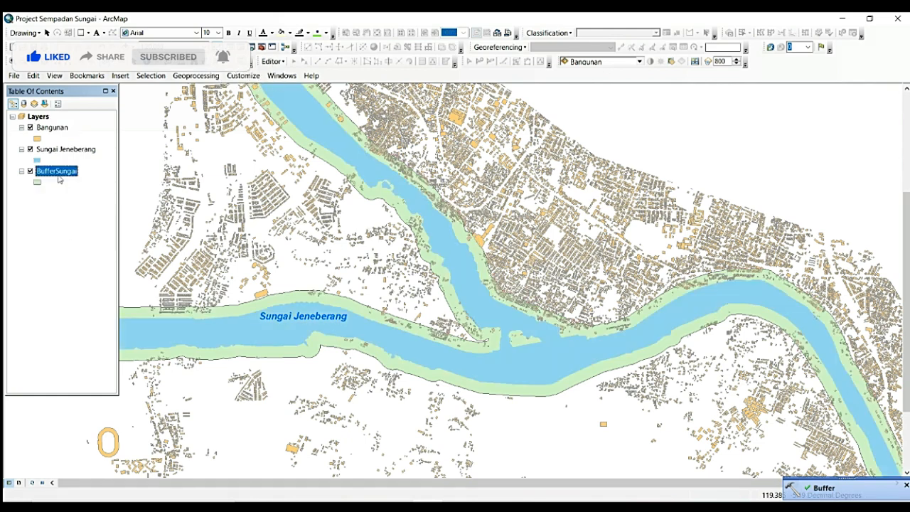
left_click(30, 127)
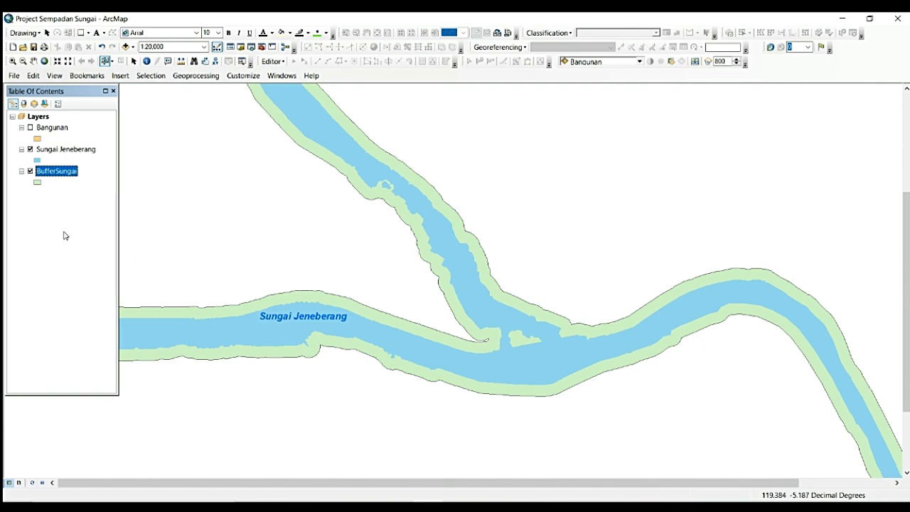
Remove the outline from the BufferSungai layer's fill symbol
left_click(38, 183)
left_click(370, 244)
left_click(402, 260)
left_click(322, 371)
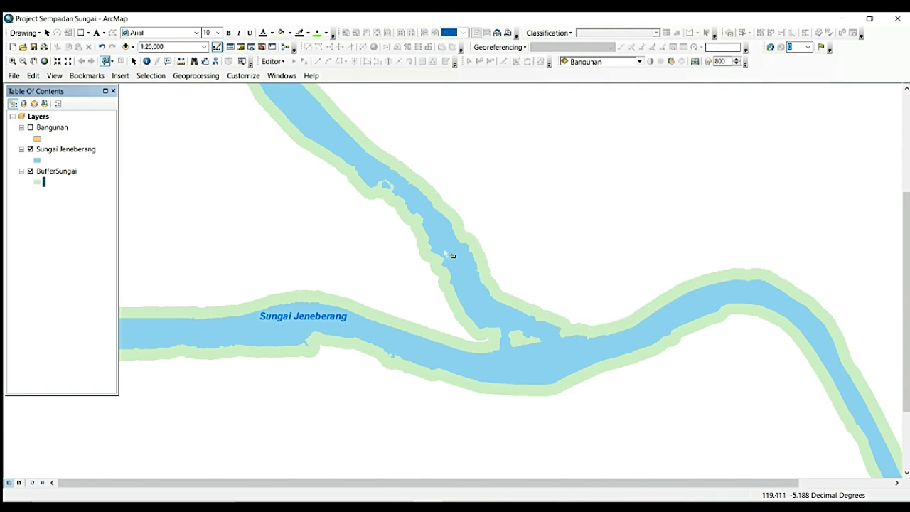
Measure the buffer strip's width from the river's edge and close the measuring tool
left_click(182, 61)
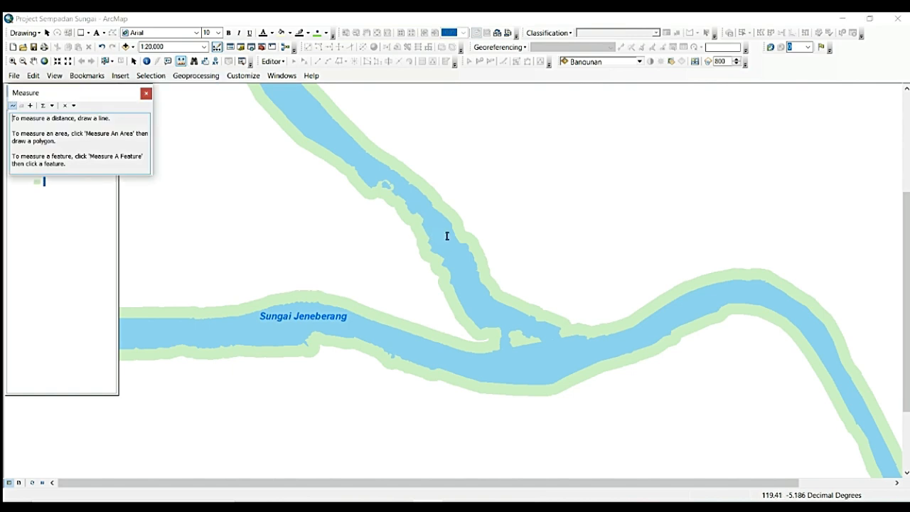
left_click(461, 241)
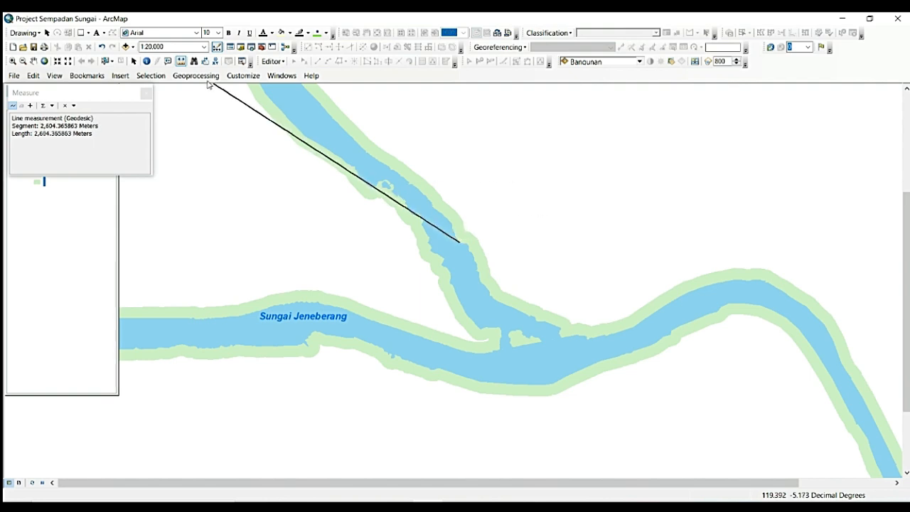
left_click(134, 62)
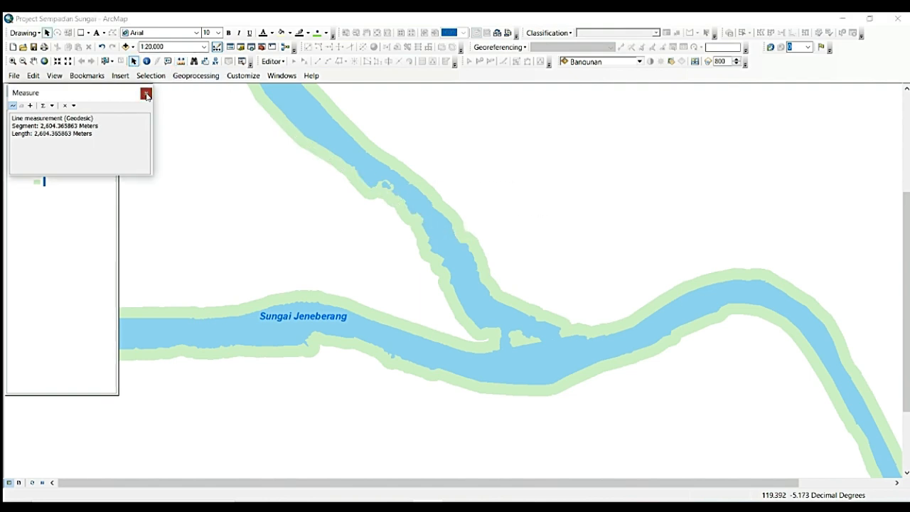
left_click(146, 93)
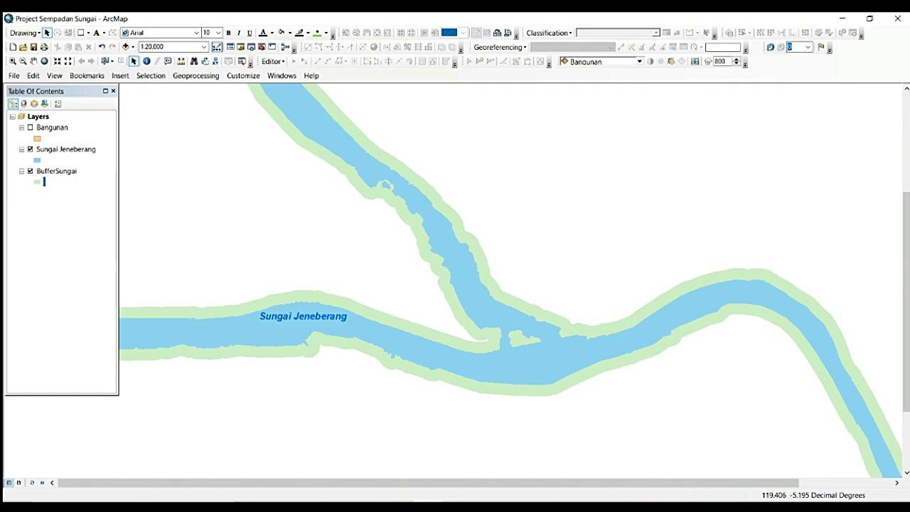
Show the Bangunan layer again and set up an Intersect with BufferSungai and Bangunan as input features
left_click(30, 127)
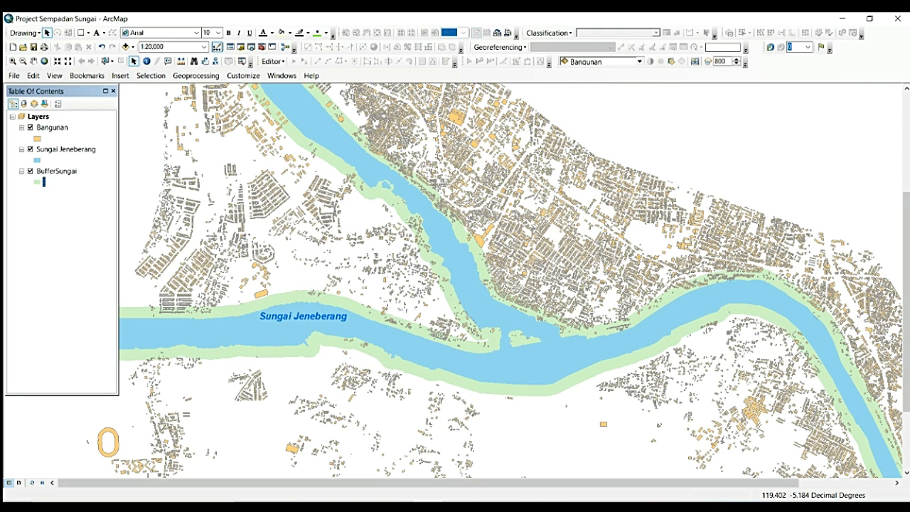
scroll(448, 269, "down", 1)
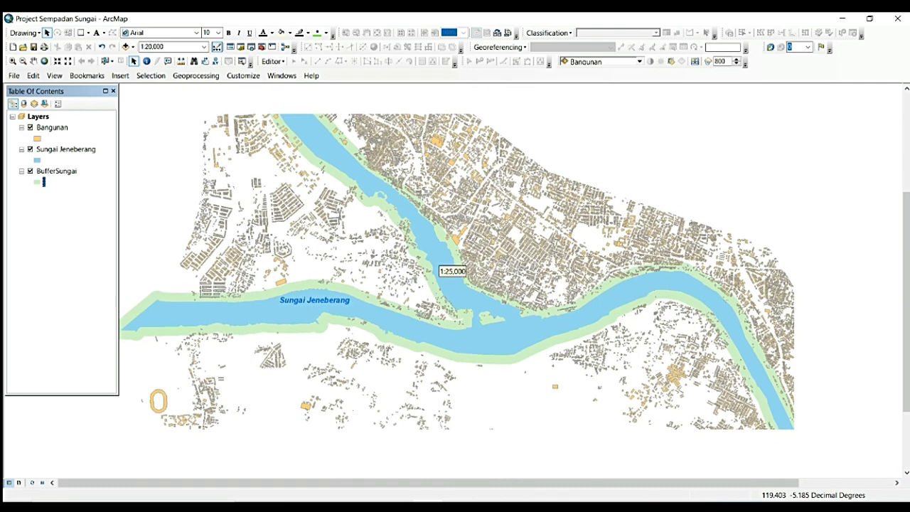
left_click(188, 77)
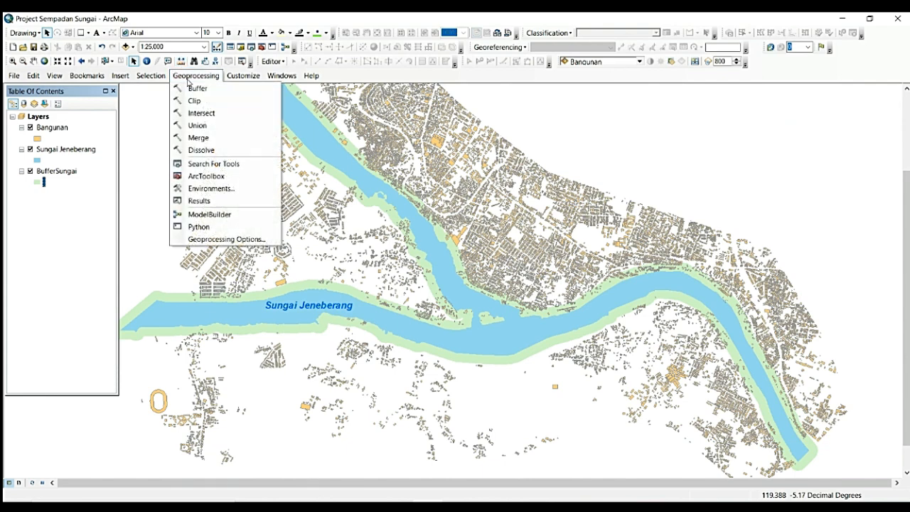
left_click(216, 115)
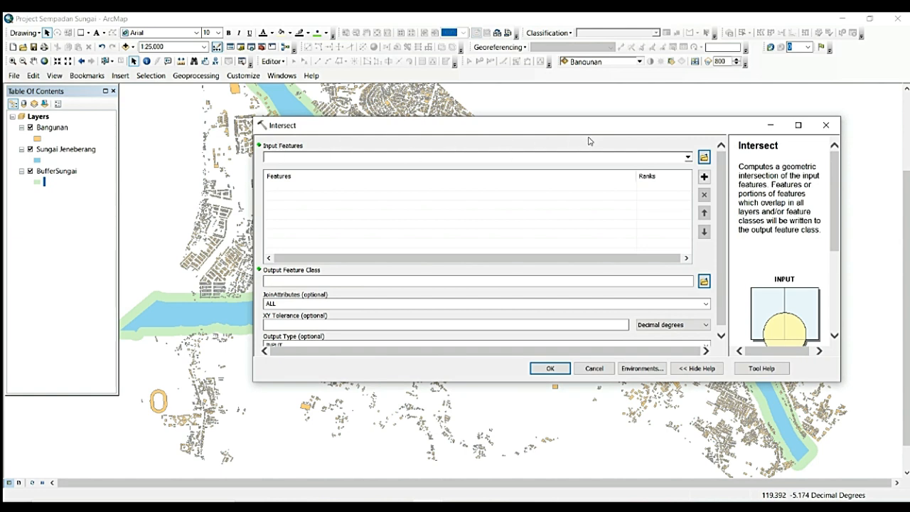
left_click(688, 157)
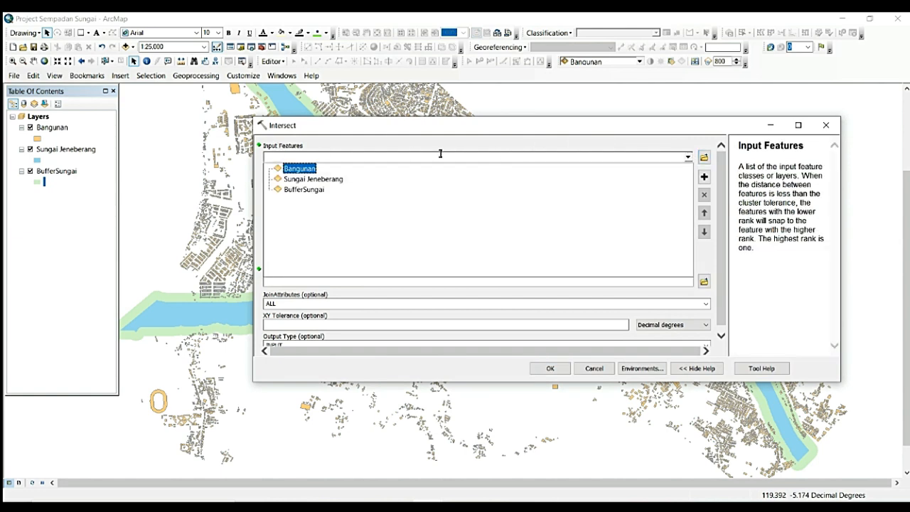
left_click(305, 190)
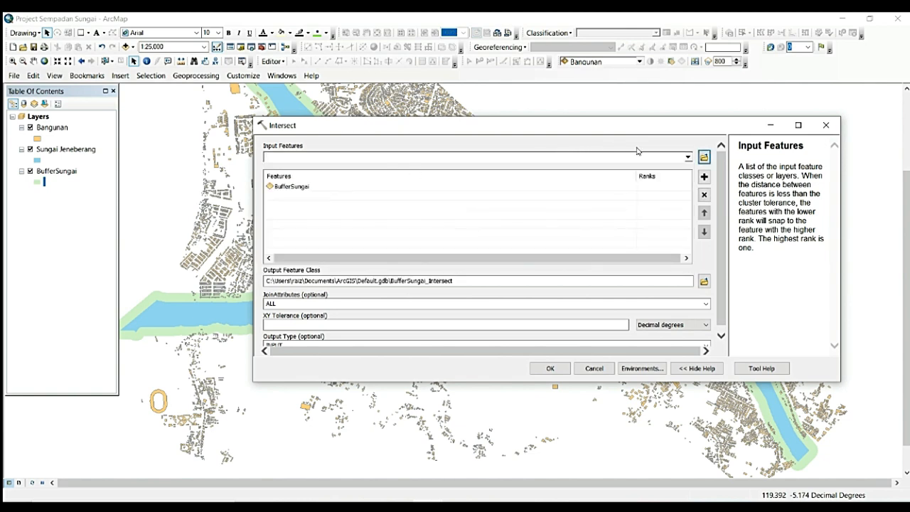
left_click(687, 156)
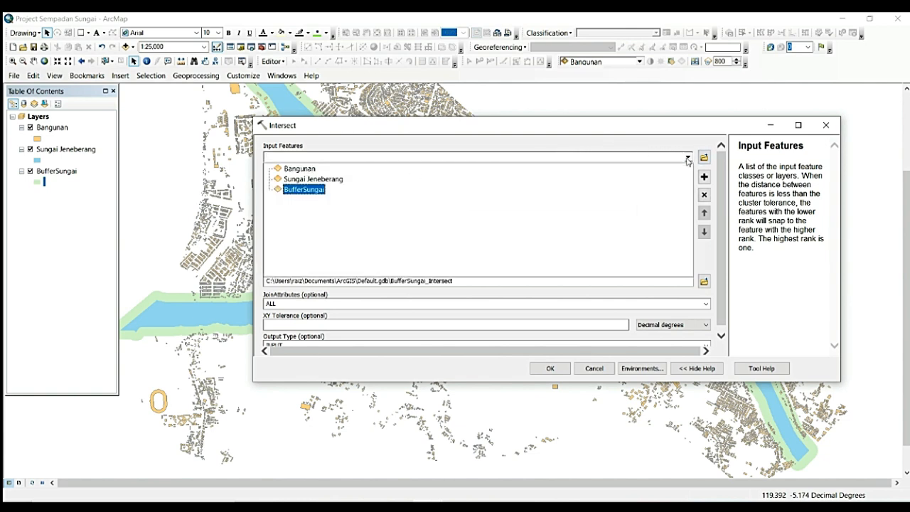
left_click(298, 169)
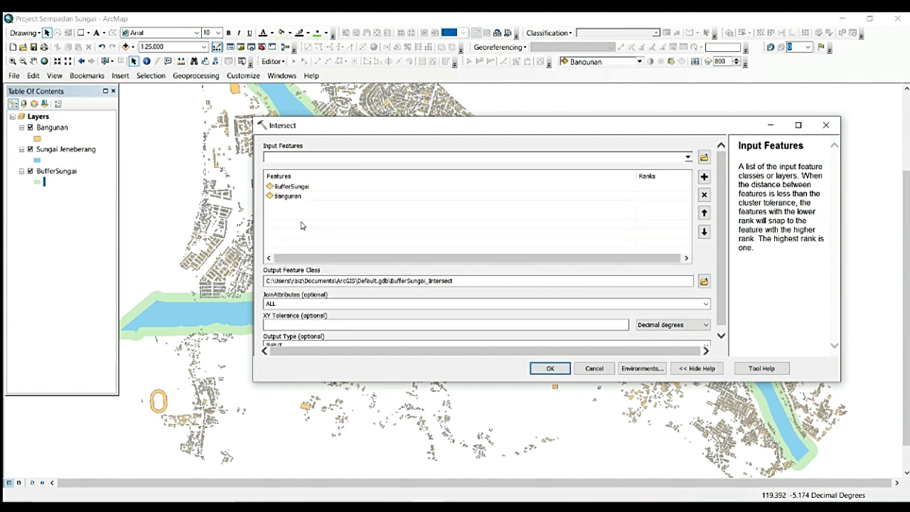
Set the intersect's output feature class to bangunan_melanggar in the Sempadan Sungai folder
left_click(704, 281)
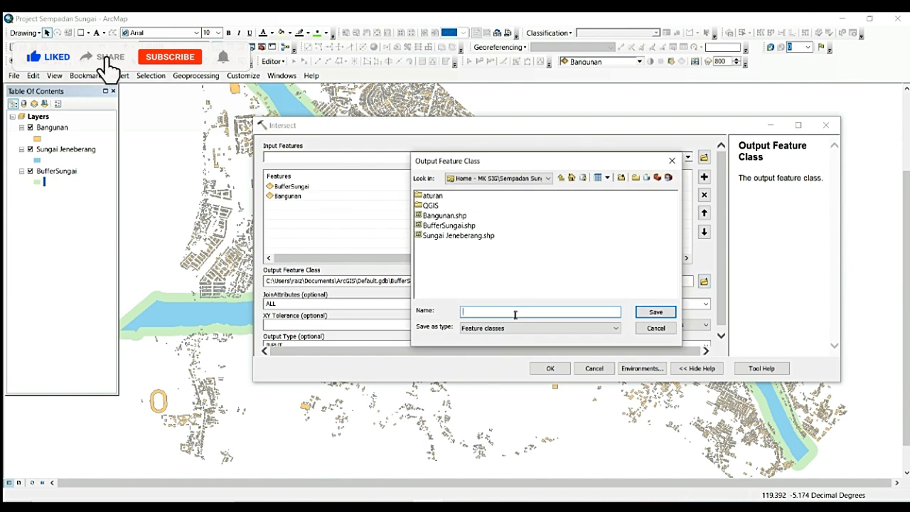
type("bangunanm")
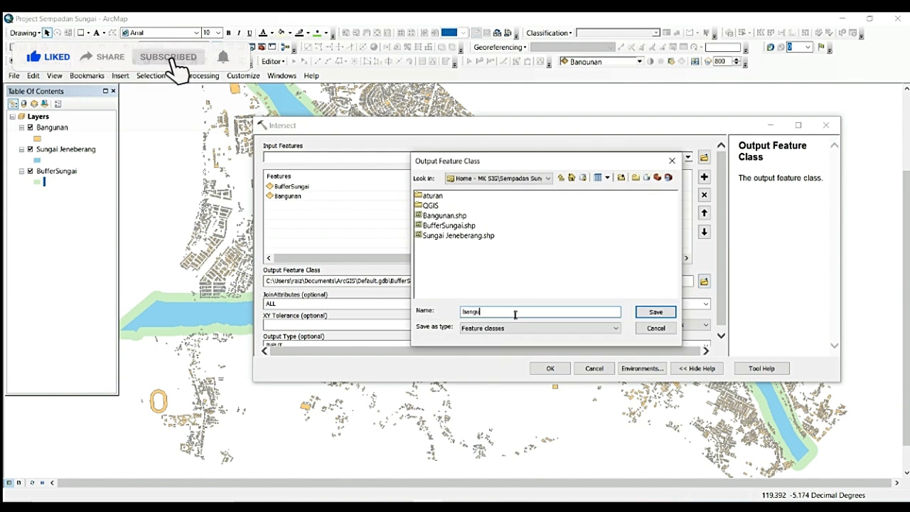
type("elanggar")
left_click(656, 311)
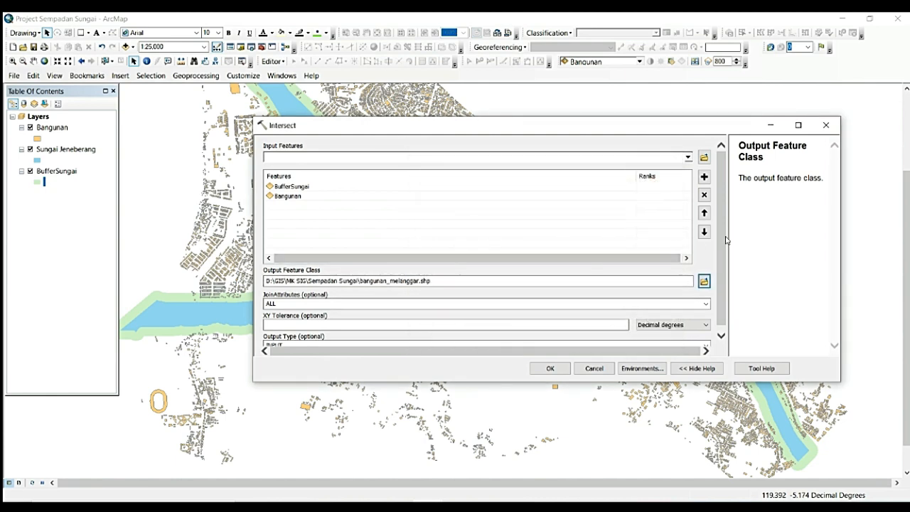
Run the Intersect of BufferSungai and Bangunan with the INPUT output type, and hide the Bangunan layer
scroll(724, 240, "down", 1)
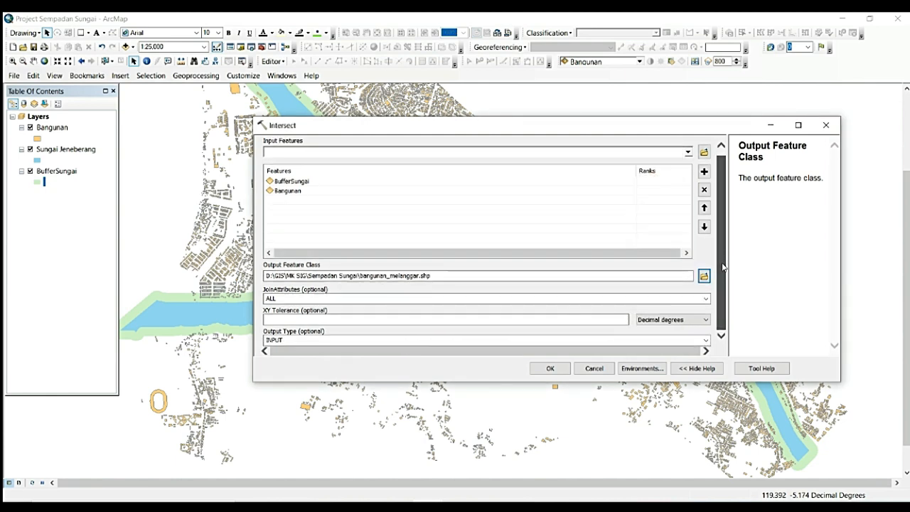
left_click(550, 369)
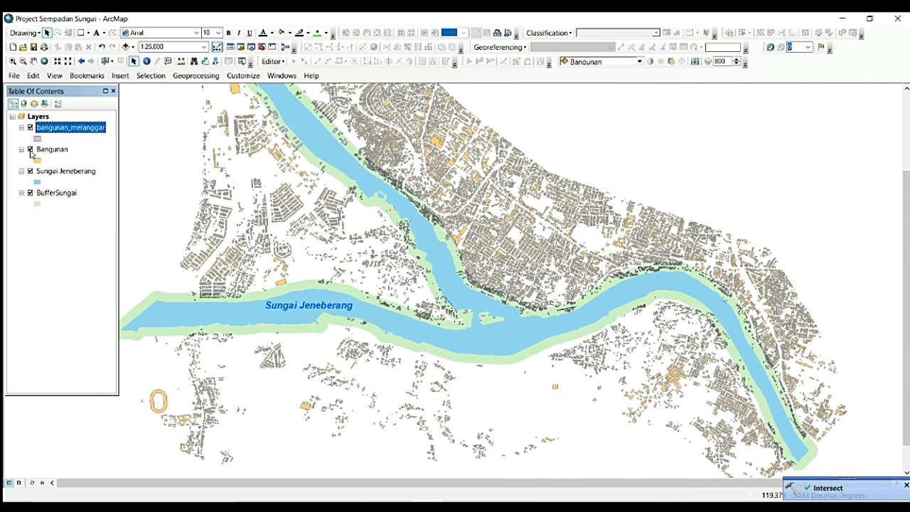
left_click(30, 150)
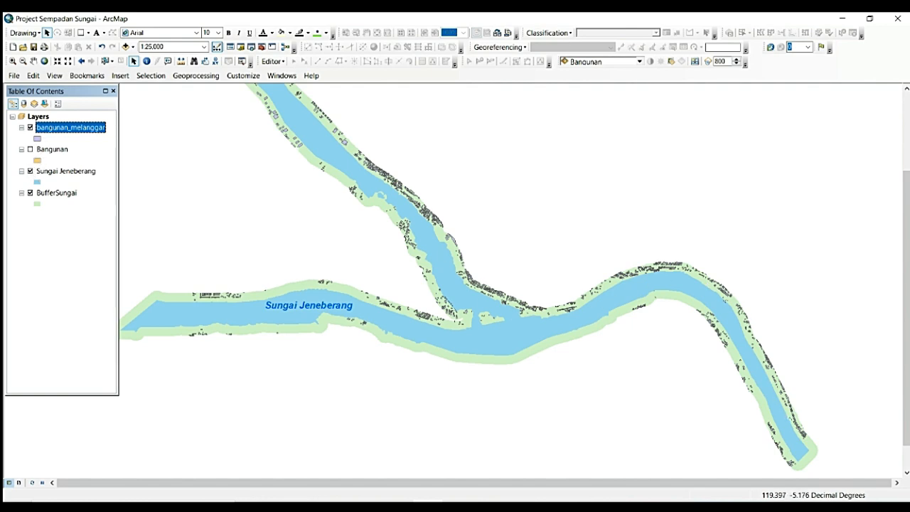
Open the attribute table of bangunan_melanggar, highlight its building_1 column and place the table clear of the river map
right_click(86, 131)
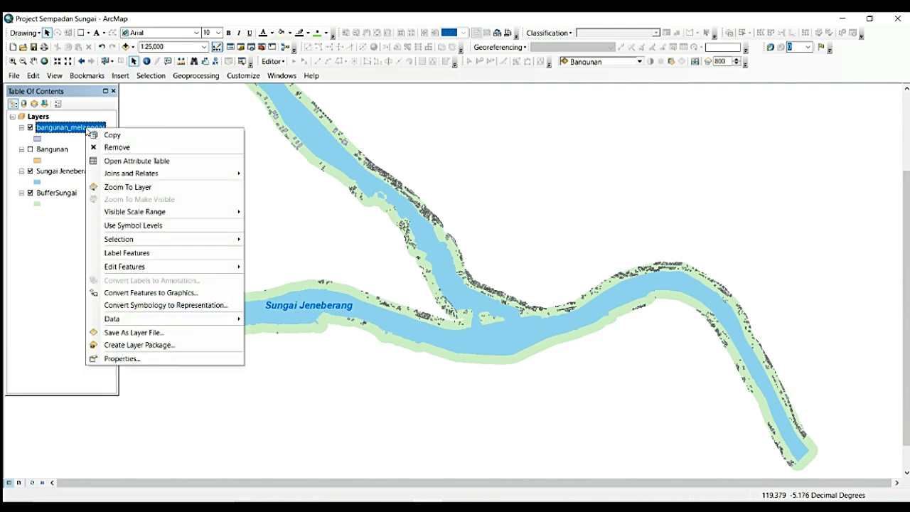
left_click(116, 162)
left_click_drag(309, 143, 586, 134)
left_click_drag(496, 399, 695, 422)
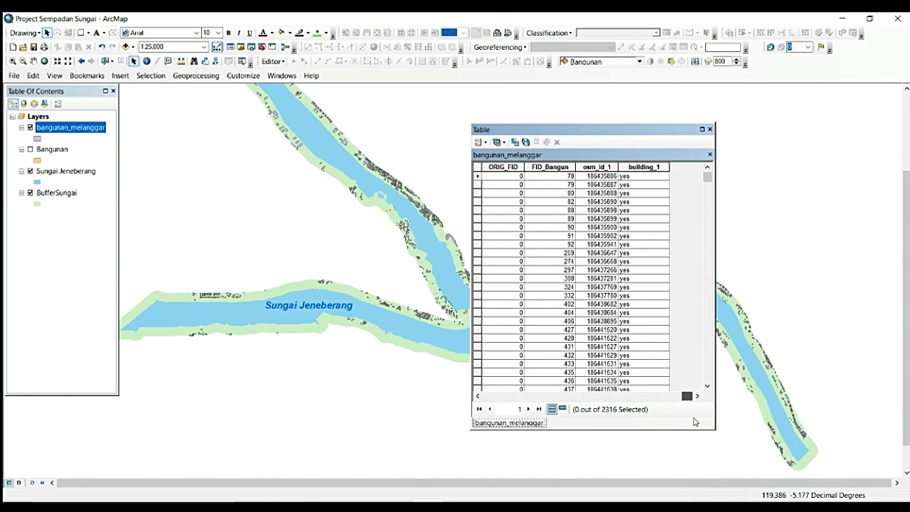
left_click(647, 166)
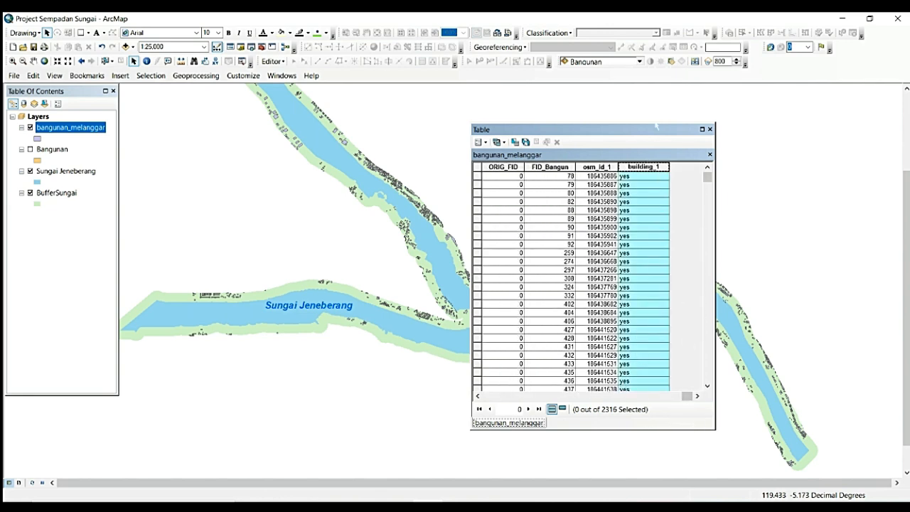
left_click_drag(658, 130, 769, 59)
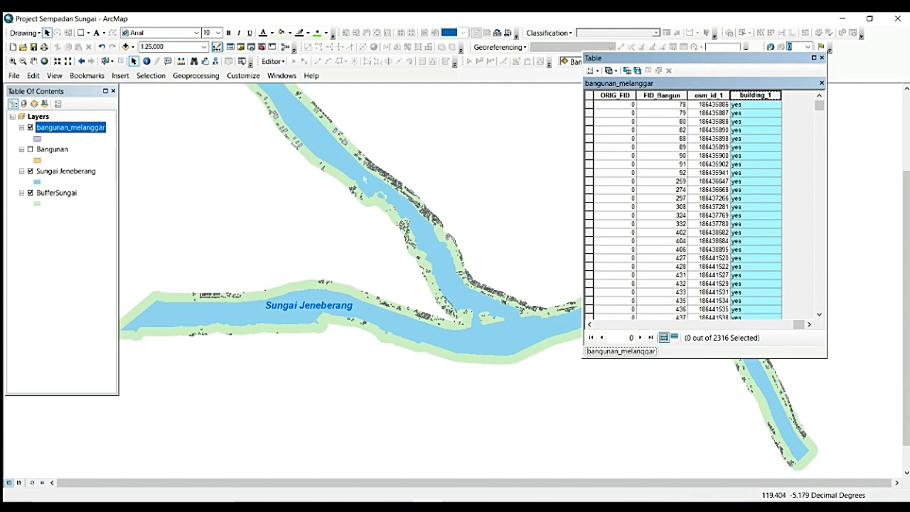
Examine the bangunan_melanggar buildings close up along the northern river branch at 1:3,000, following the bank down to the confluence
scroll(367, 178, "down", 8)
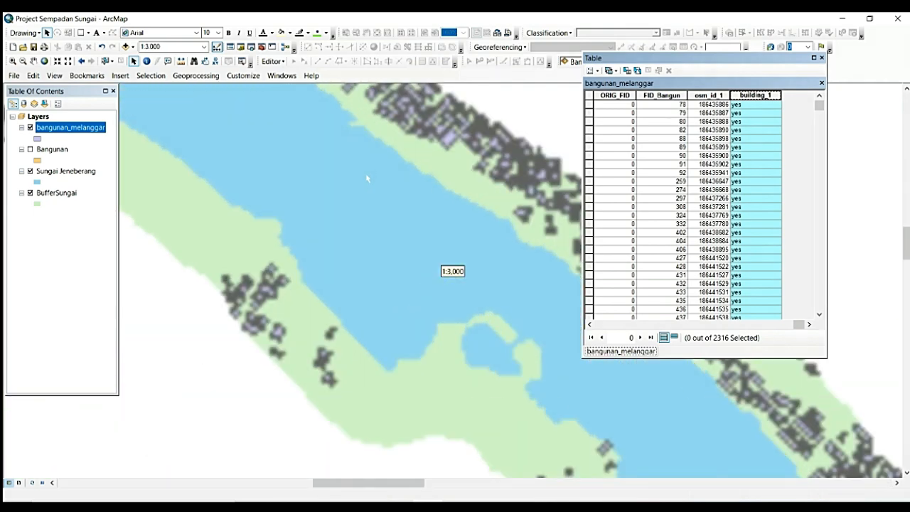
left_click(33, 61)
left_click_drag(333, 306, 146, 287)
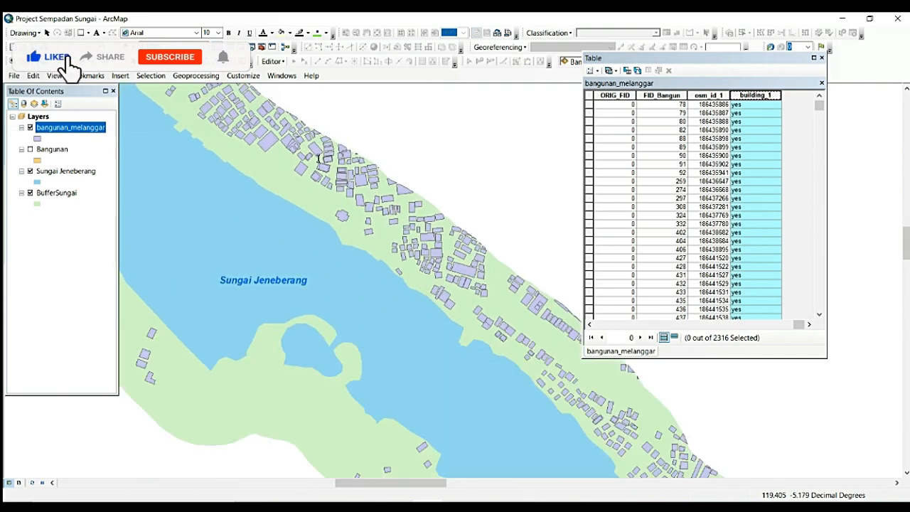
left_click_drag(493, 311, 395, 210)
left_click_drag(564, 365, 347, 135)
left_click_drag(443, 231, 368, 218)
left_click_drag(487, 389, 425, 248)
left_click_drag(473, 328, 483, 302)
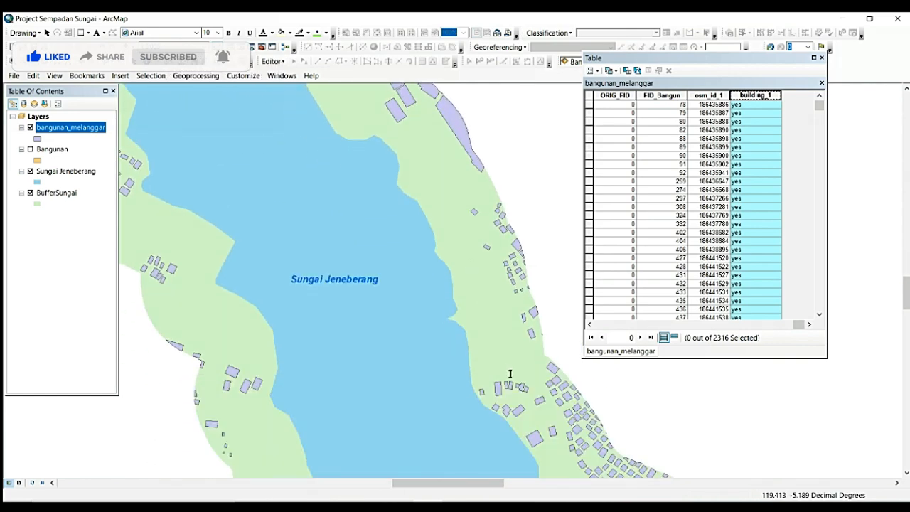
left_click_drag(510, 373, 444, 228)
left_click_drag(534, 346, 325, 251)
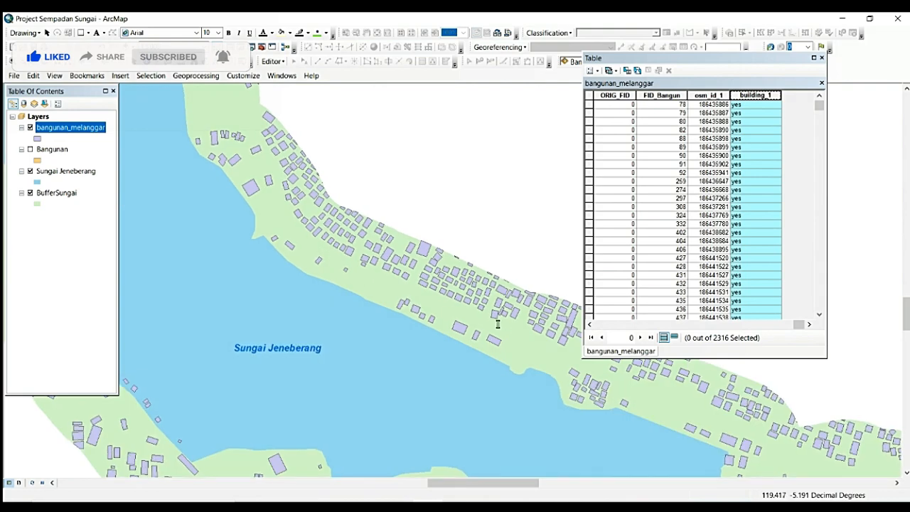
left_click_drag(511, 330, 343, 264)
left_click_drag(483, 325, 368, 288)
scroll(483, 336, "down", 2)
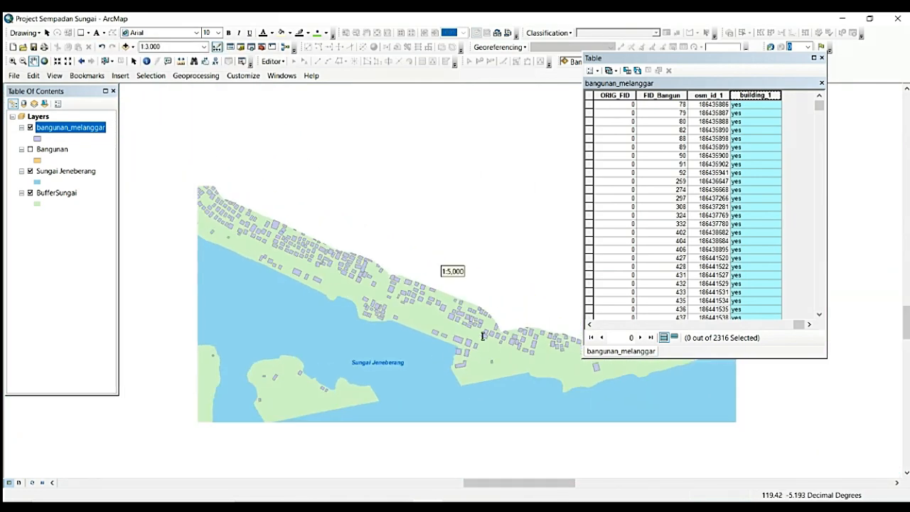
scroll(482, 337, "down", 3)
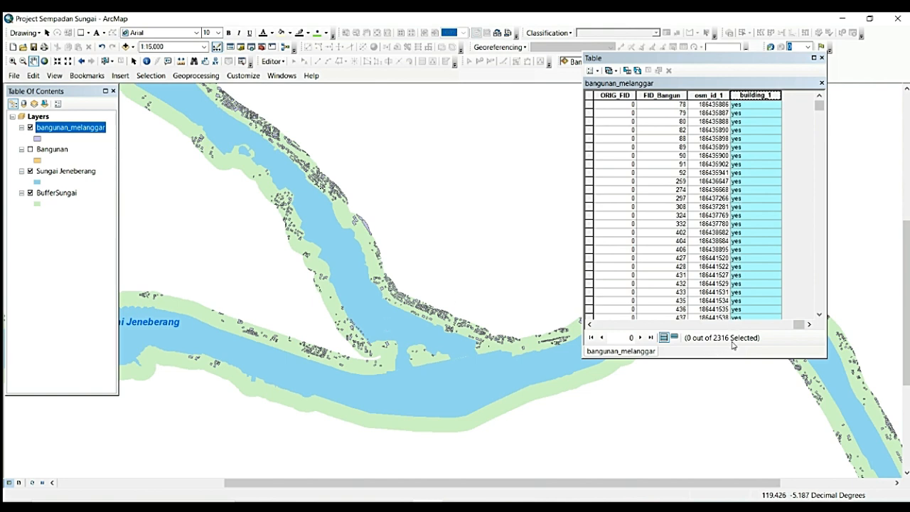
Examine how the violating buildings are spread along all river branches at 1:15,000
left_click_drag(237, 295, 451, 331)
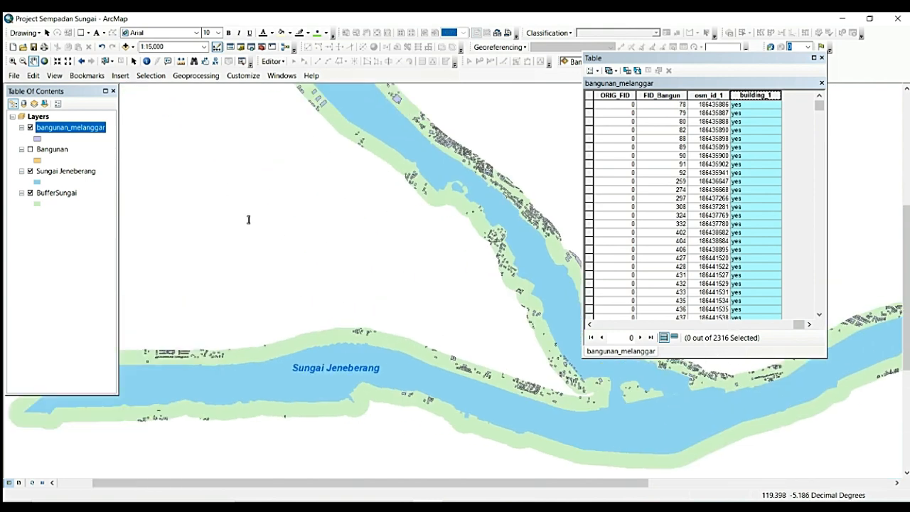
left_click_drag(238, 183, 342, 366)
left_click_drag(343, 250, 344, 278)
left_click_drag(462, 360, 270, 264)
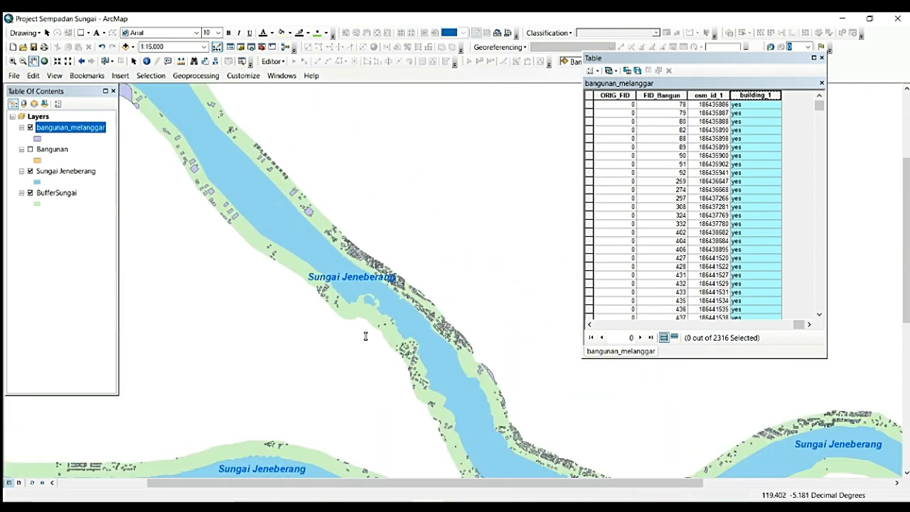
left_click_drag(398, 367, 321, 199)
left_click_drag(544, 310, 363, 293)
left_click_drag(467, 292, 297, 295)
left_click_drag(414, 331, 429, 197)
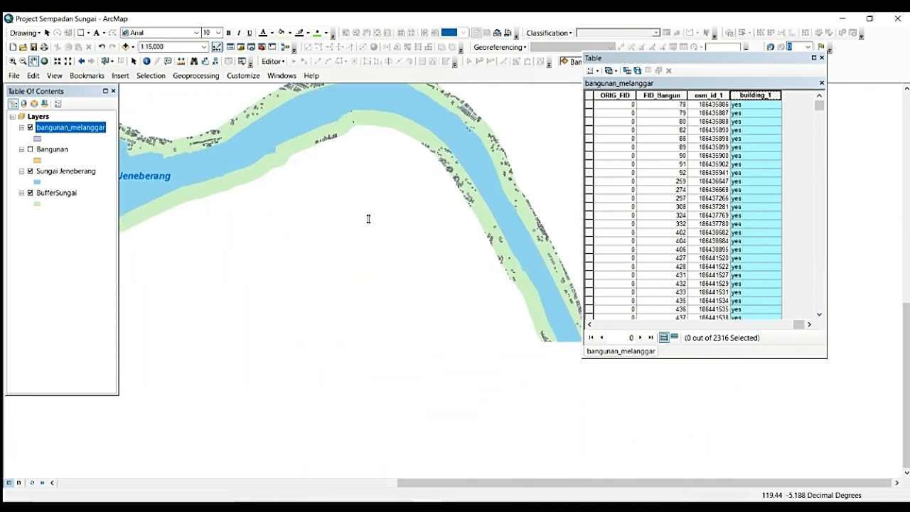
left_click_drag(207, 209, 628, 345)
left_click_drag(411, 283, 538, 358)
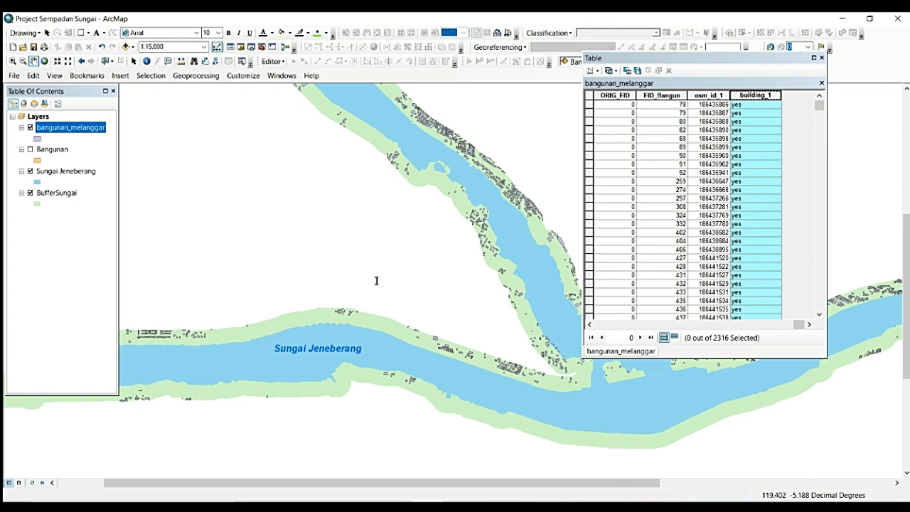
Look through the bangunan_melanggar records down to the last row and close the attribute table
scroll(377, 281, "up", 2)
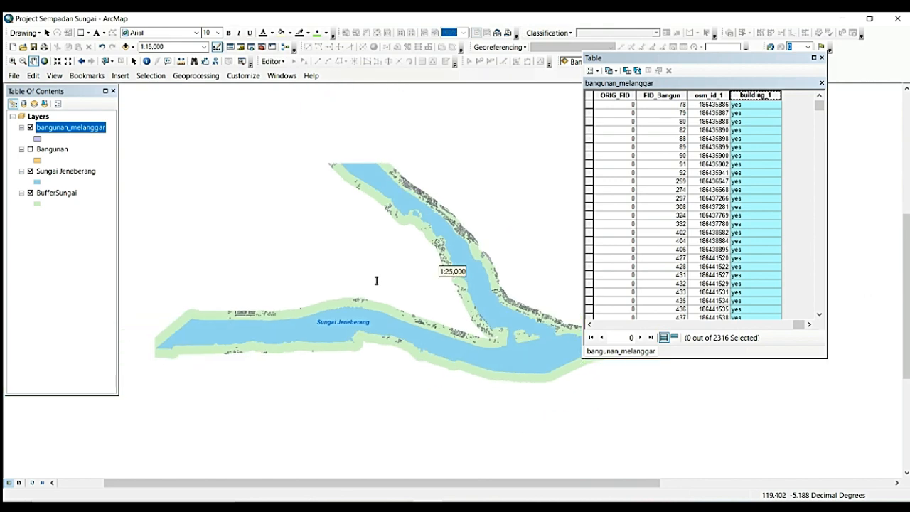
left_click_drag(575, 280, 433, 244)
left_click_drag(468, 283, 372, 306)
left_click_drag(819, 107, 804, 325)
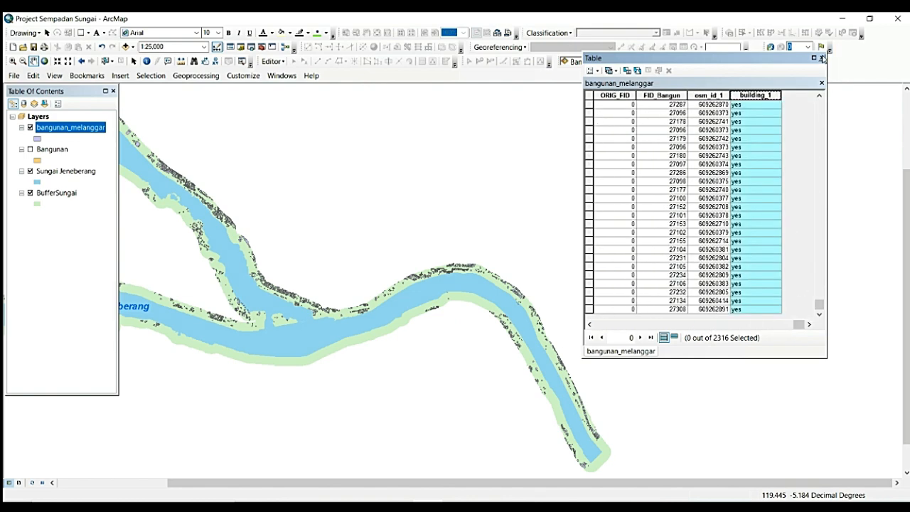
left_click(823, 59)
Review the intersect result over the whole river, from the northern branch to the eastern end, at 1:20,000
left_click_drag(358, 280, 541, 251)
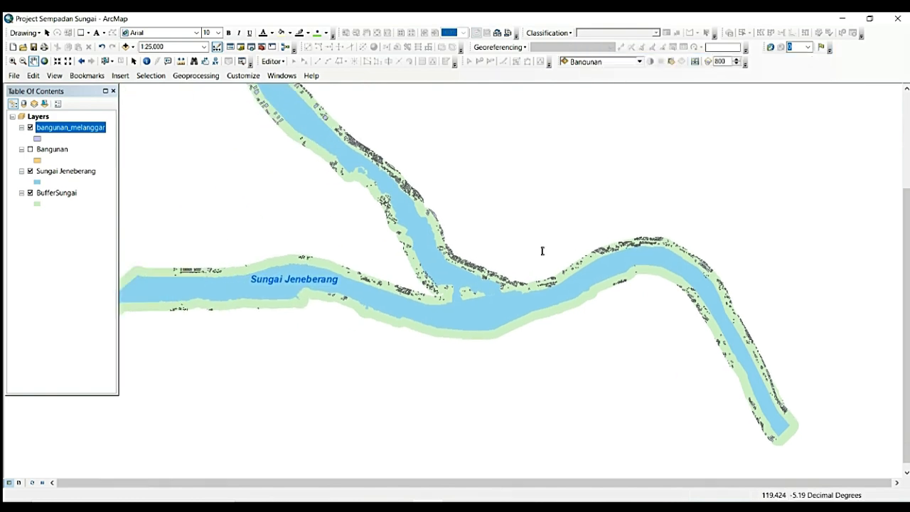
left_click_drag(366, 199, 524, 348)
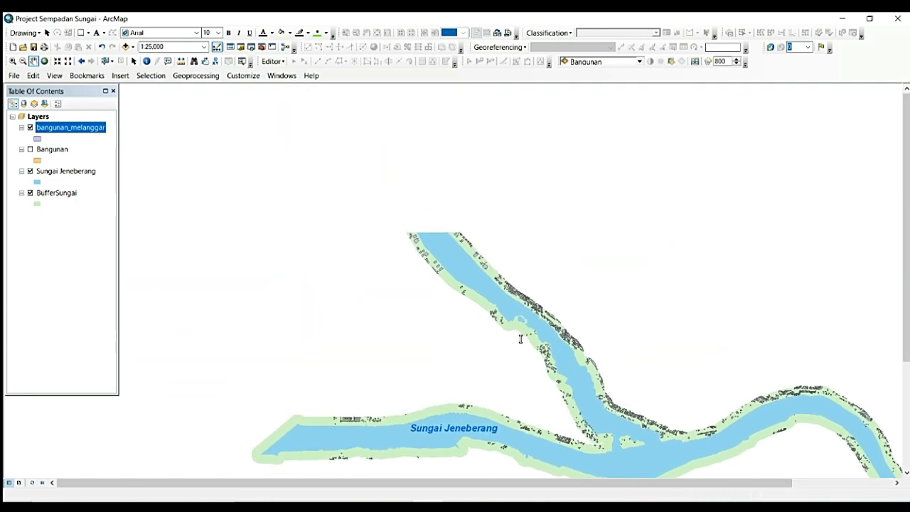
scroll(538, 339, "down", 1)
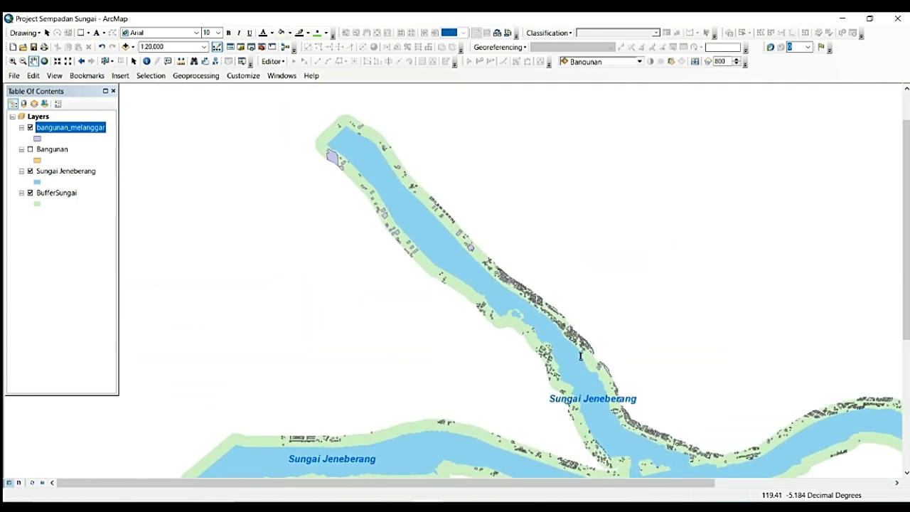
left_click_drag(639, 459, 477, 348)
left_click_drag(599, 352, 554, 267)
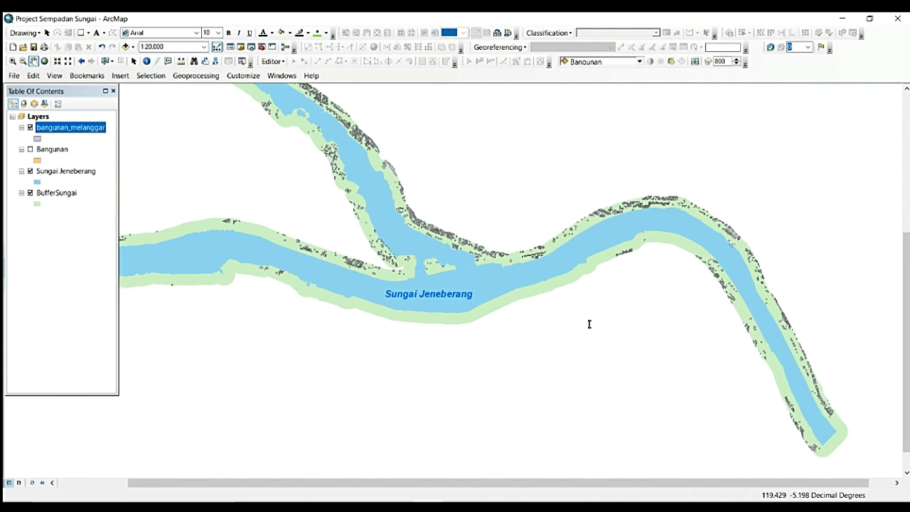
left_click_drag(421, 258, 531, 351)
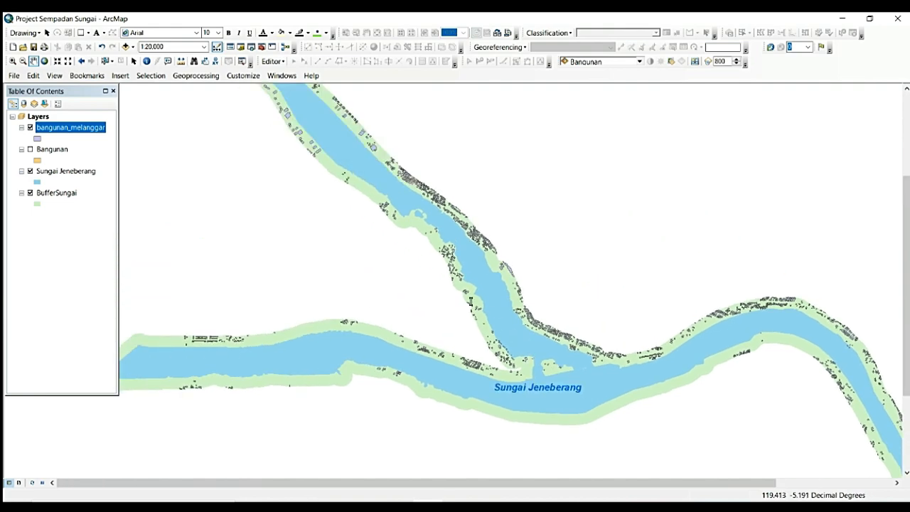
left_click_drag(478, 290, 601, 405)
left_click_drag(537, 327, 381, 216)
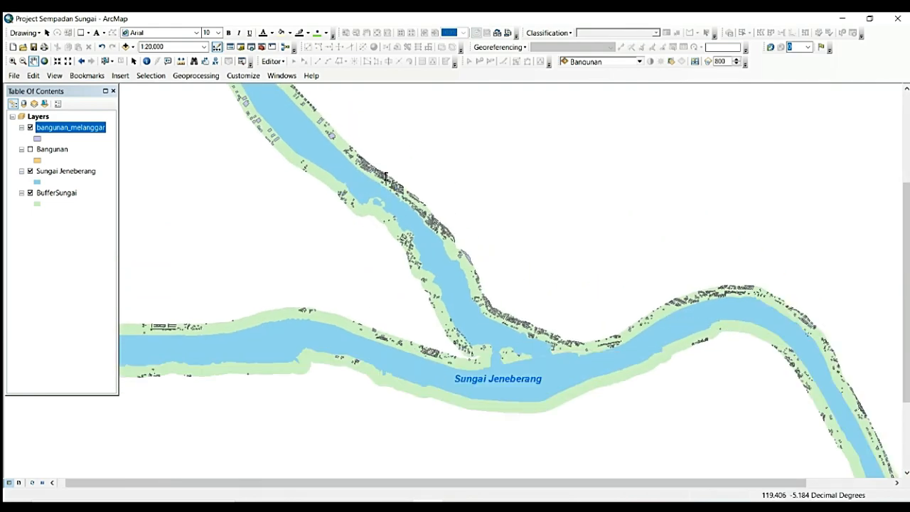